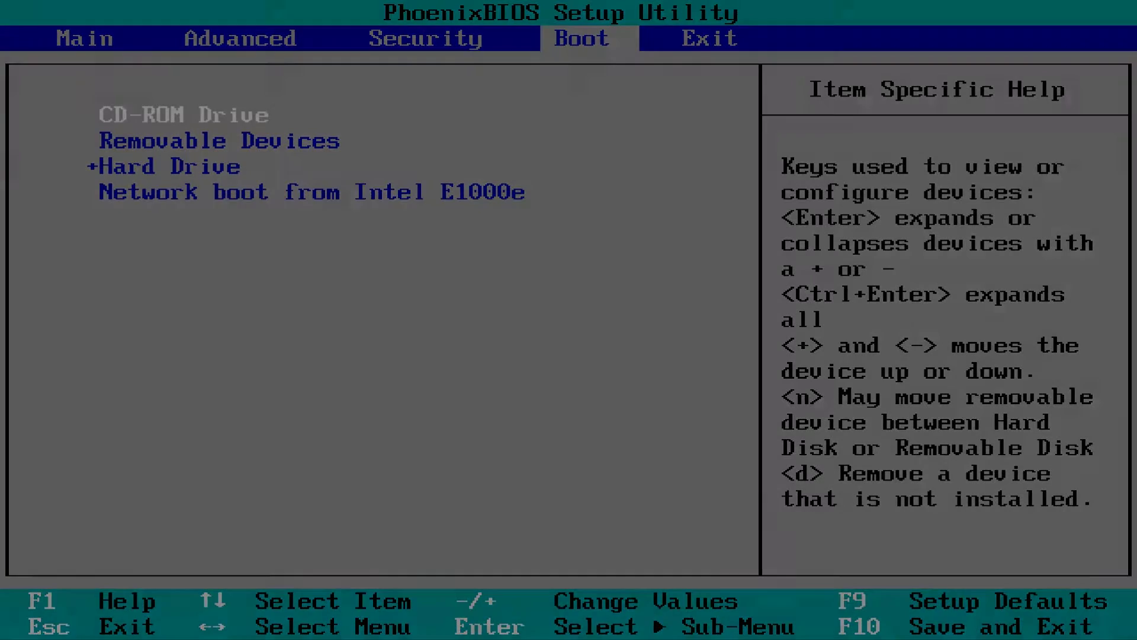
Step: Save the PhoenixBIOS boot order changes and exit setup with F10
{"action": "key", "text": "F10"}
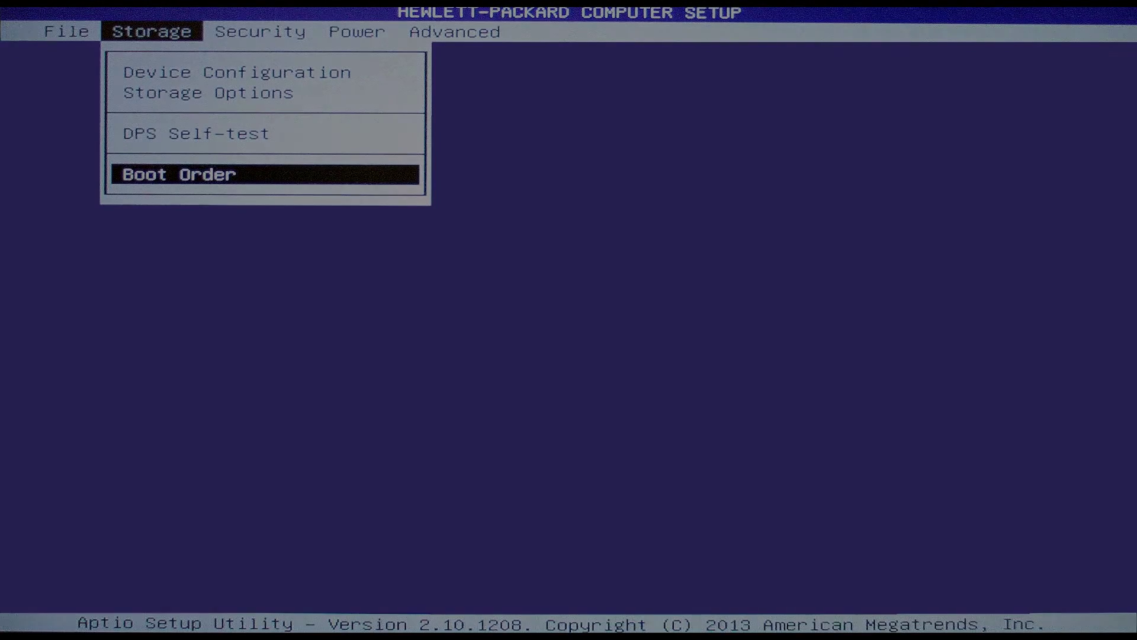
Step: Show HP Computer Setup's Boot Order list of EFI and legacy boot sources
{"action": "key", "text": "Return"}
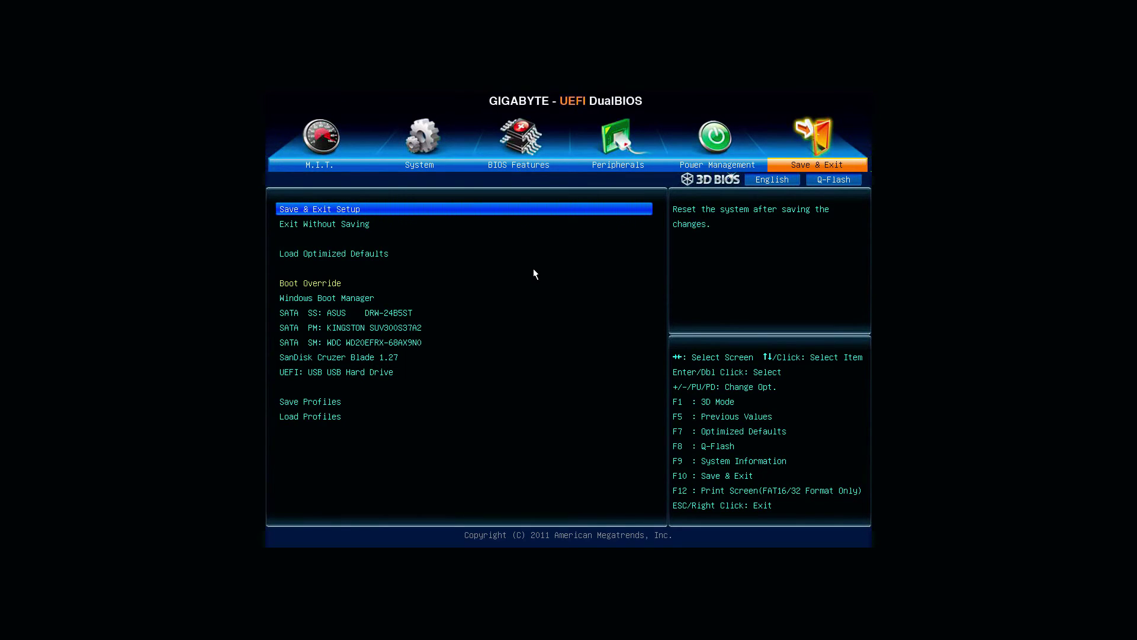
Step: Save the Gigabyte DualBIOS settings, with UEFI USB booting first, and reset
{"action": "key", "text": "F10"}
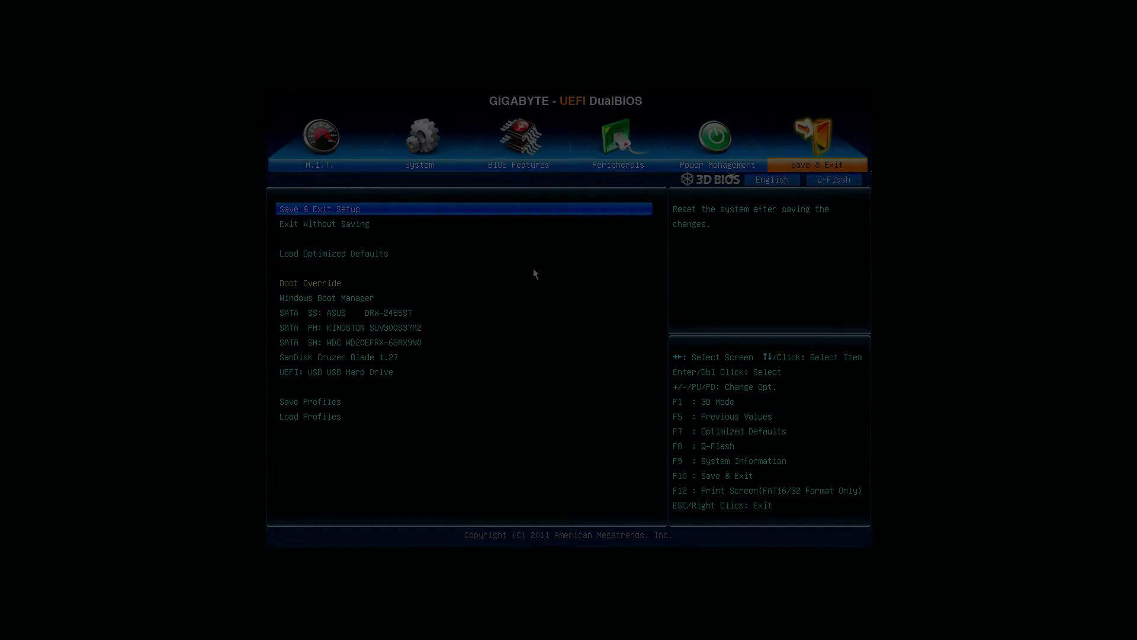